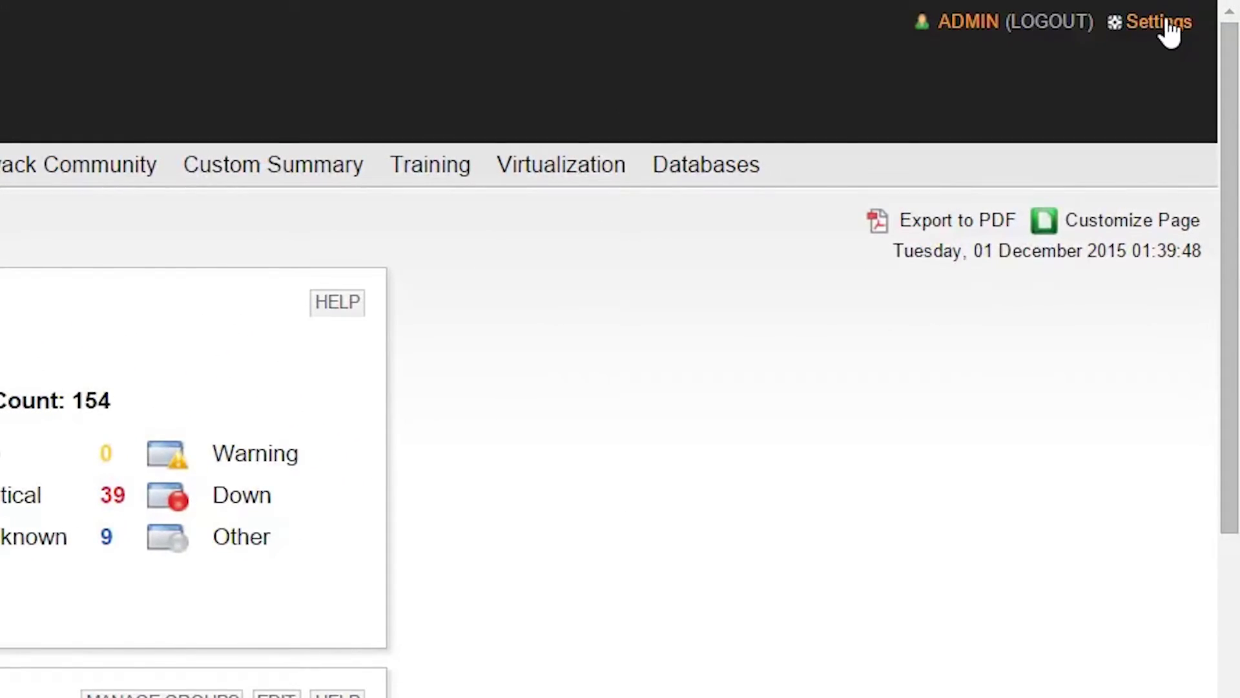
# Step: Add Windows node 10.110.6.100 with WMI credentials and continue to Choose Resources with Microsoft IIS included
pyautogui.click(1162, 23)
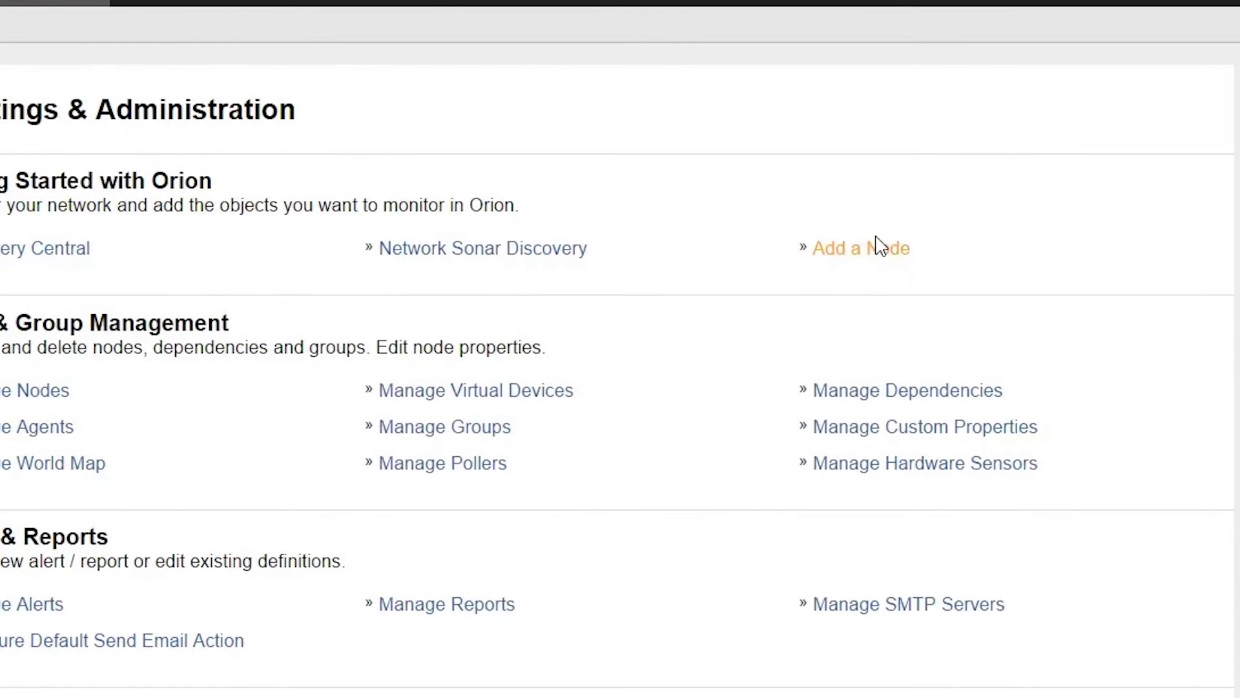
pyautogui.click(878, 253)
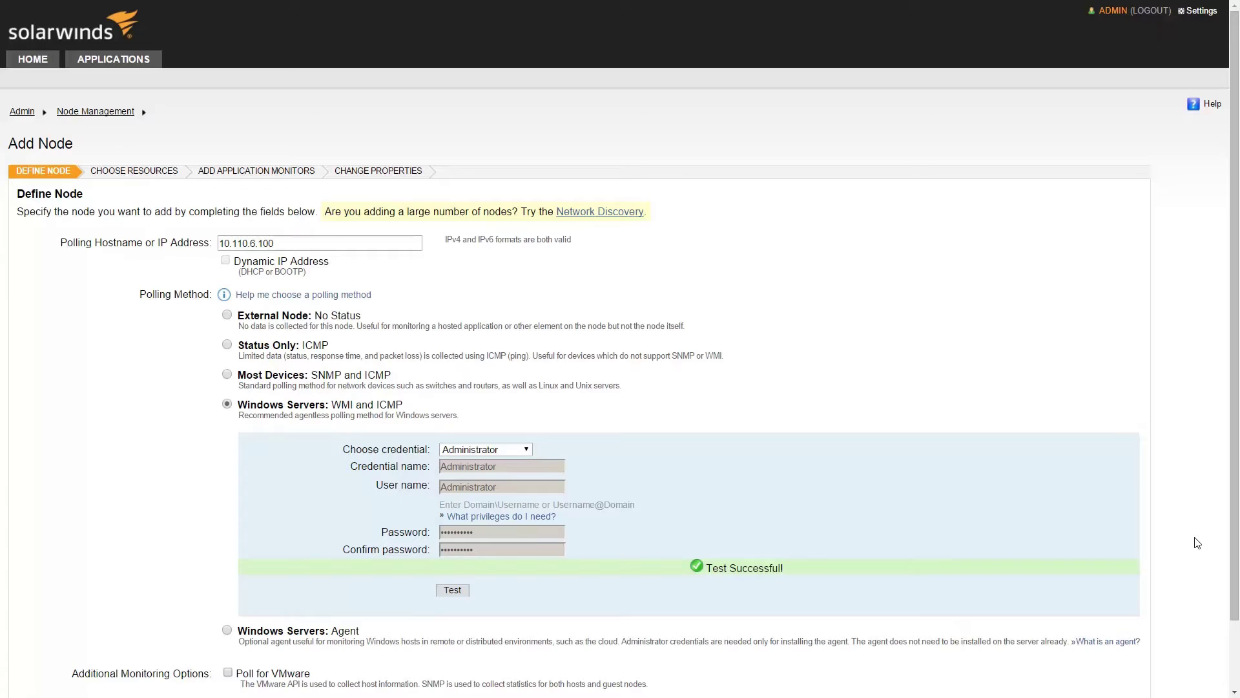
pyautogui.scroll(-2, 1195, 539)
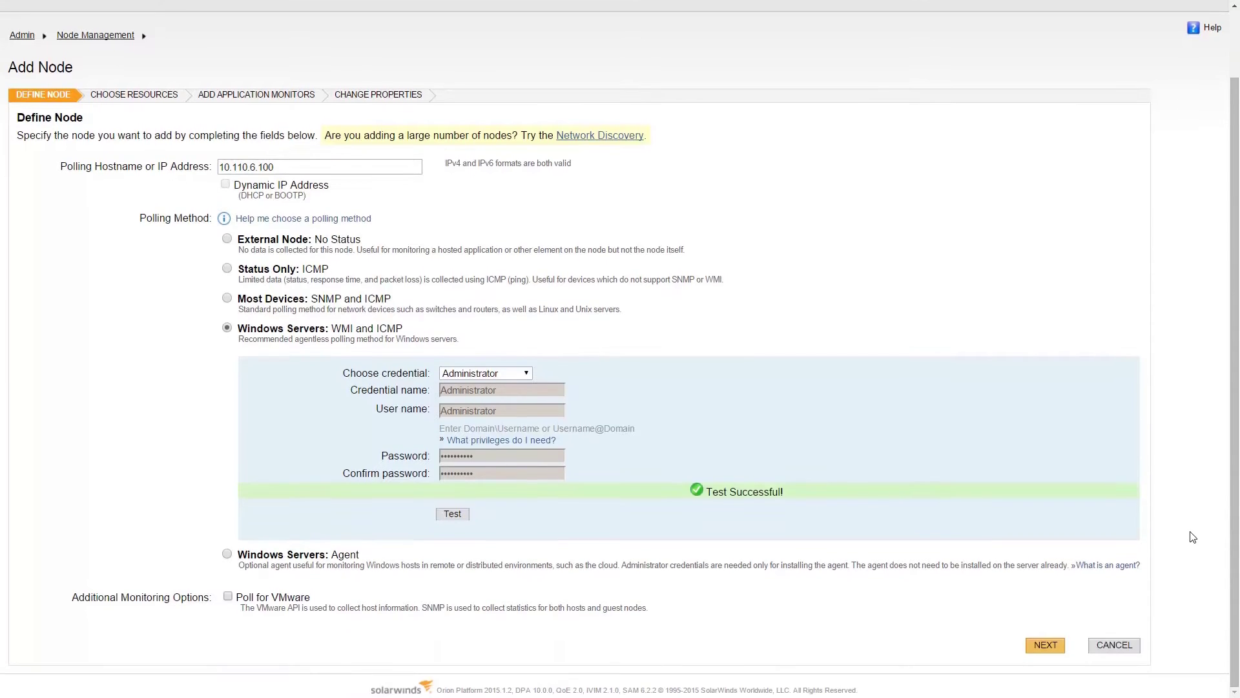
pyautogui.click(1050, 646)
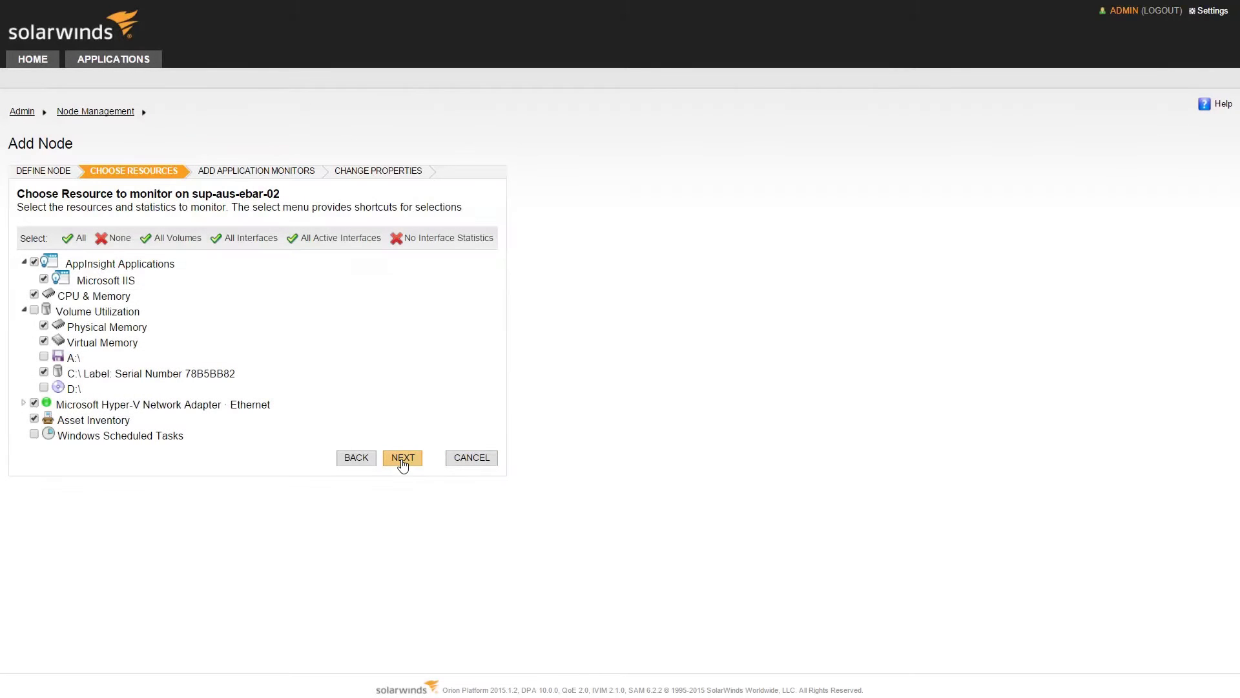
# Step: Accept the default resources, application monitors and properties to submit node sup-aus-ebar-02
pyautogui.click(401, 458)
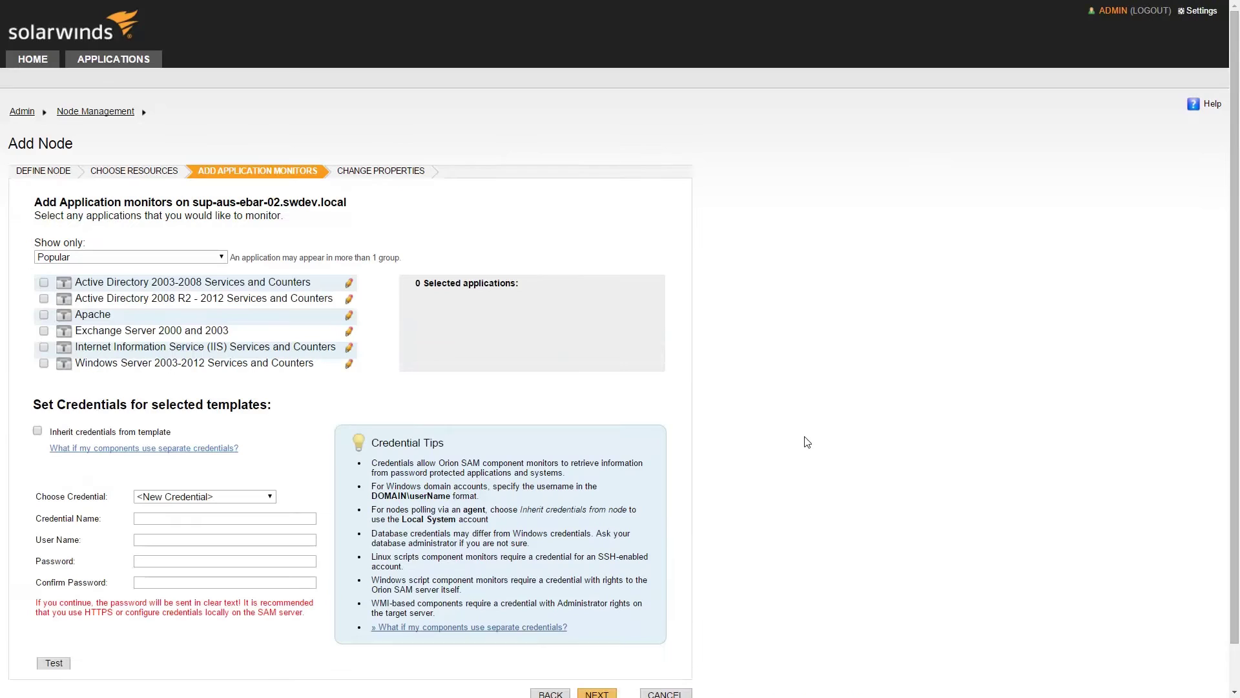
pyautogui.scroll(-1, 824, 428)
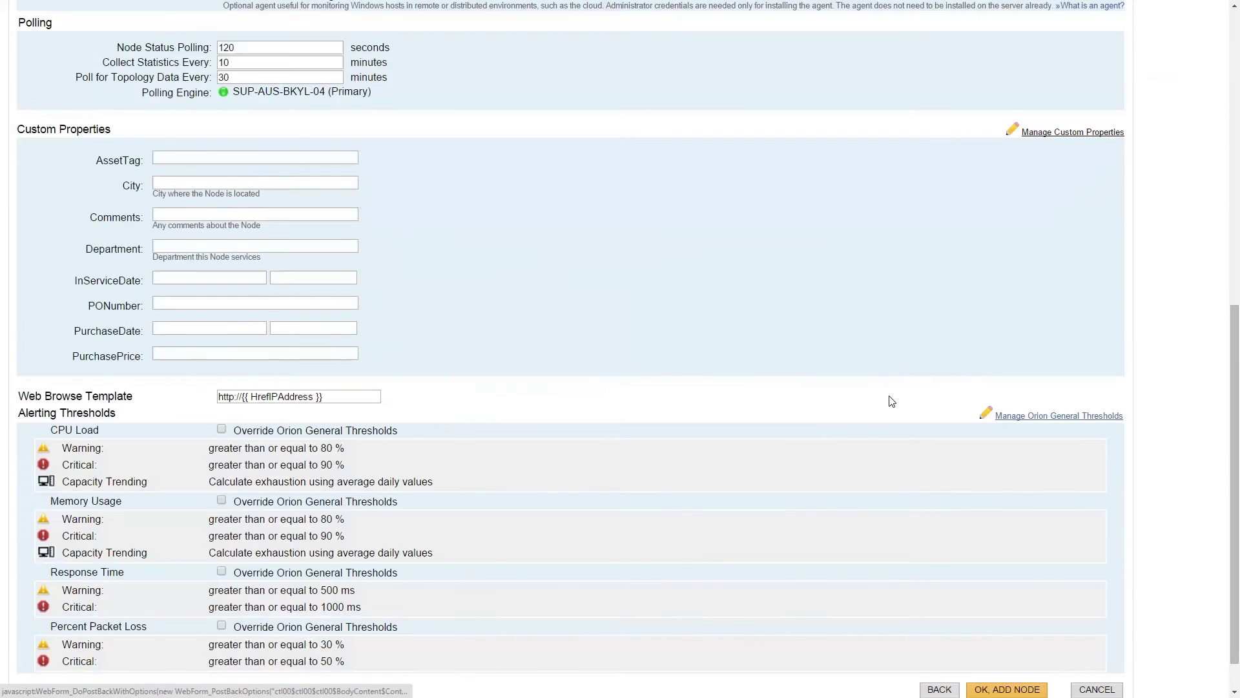
pyautogui.scroll(-1, 891, 401)
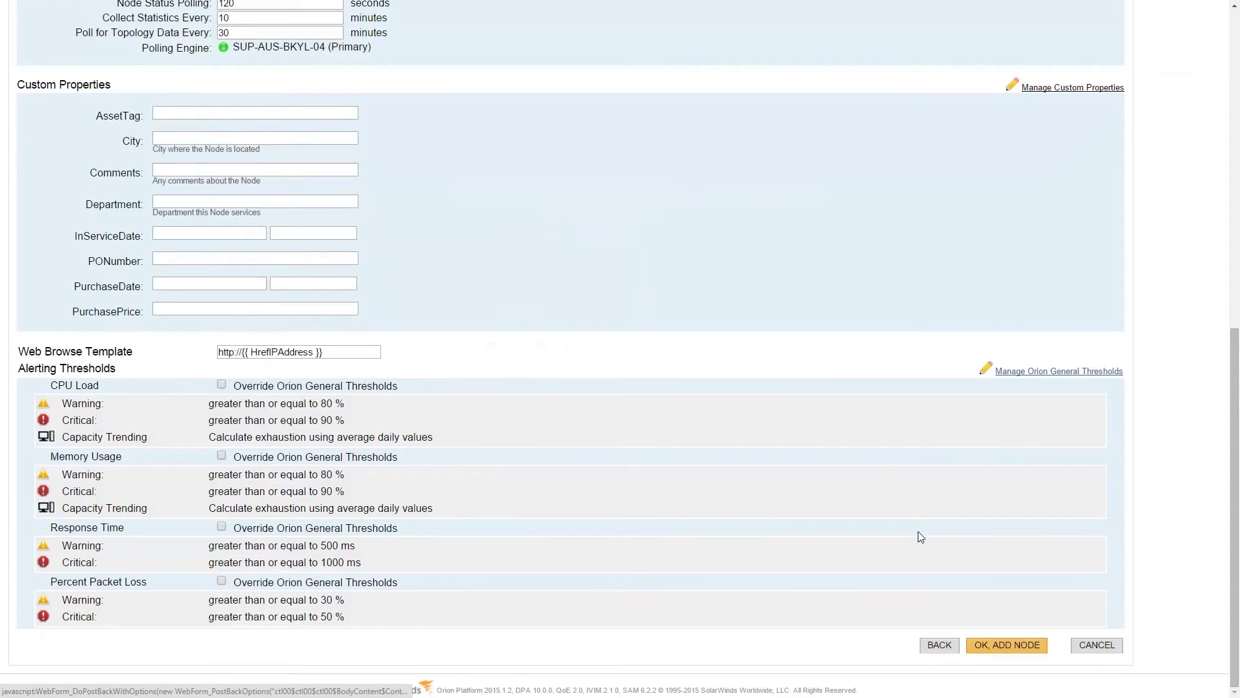
pyautogui.click(999, 644)
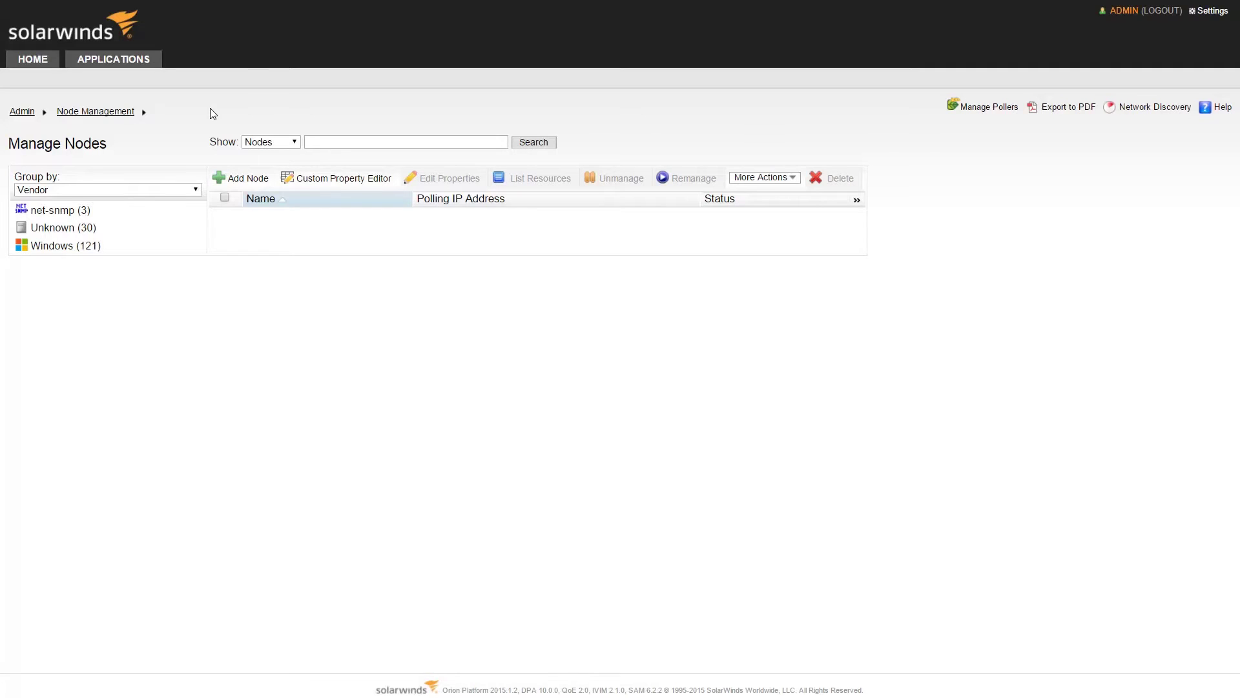
# Step: From the SAM Summary, open Microsoft IIS under AppInsight for IIS > sup-aus-ebar-02
pyautogui.moveTo(113, 59)
pyautogui.click(47, 78)
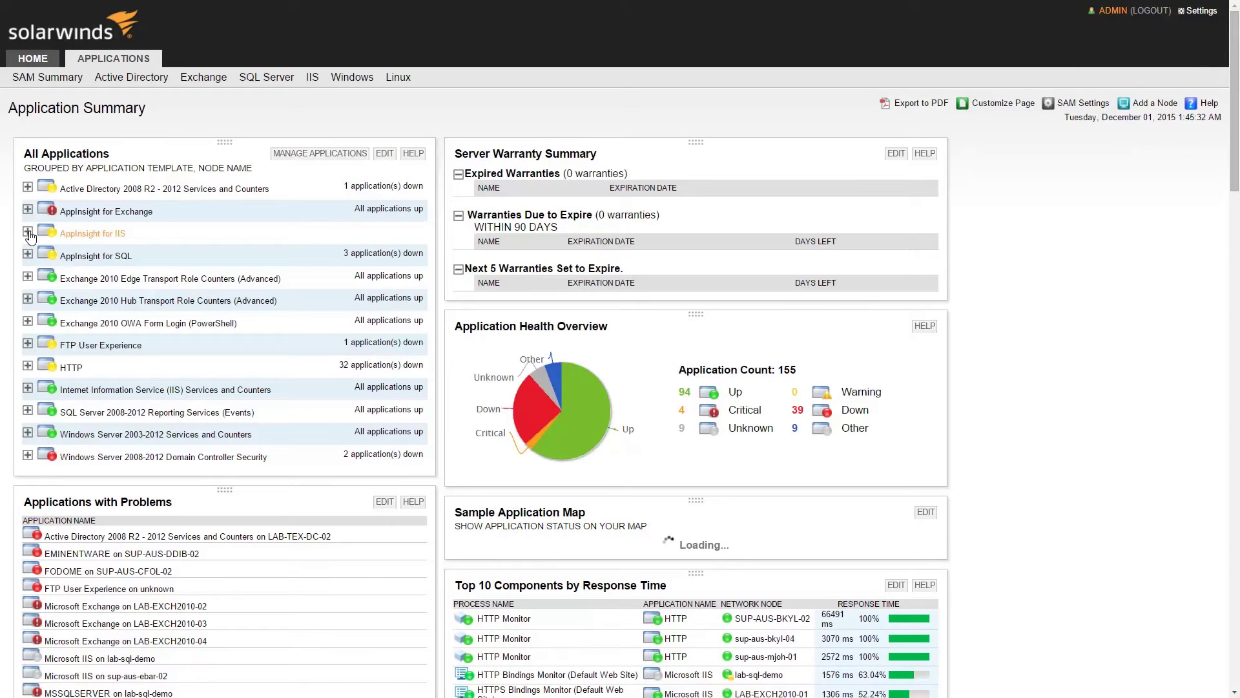
pyautogui.click(27, 232)
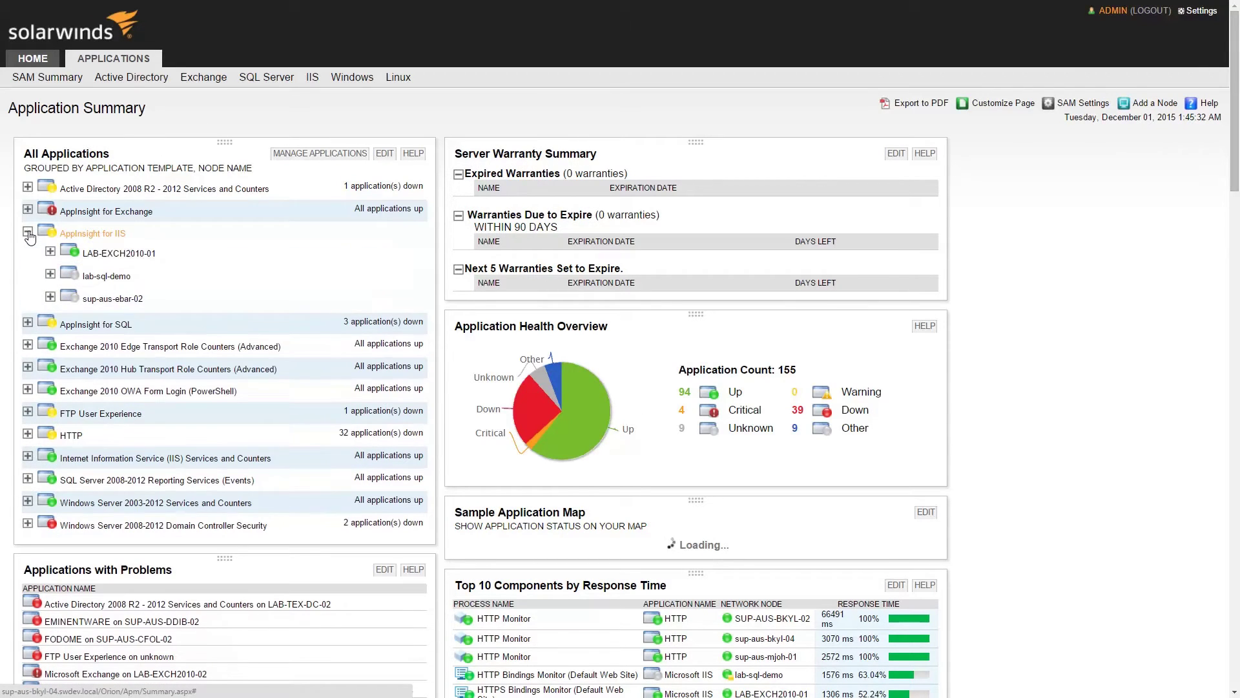
pyautogui.click(50, 297)
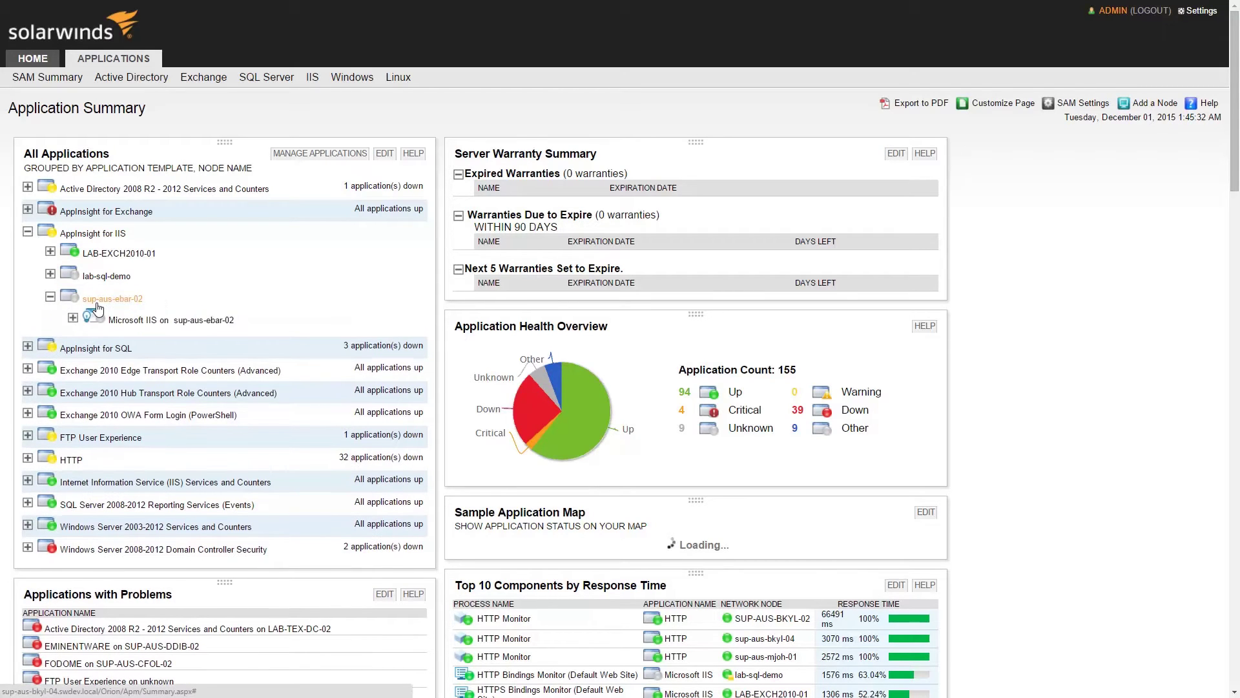
pyautogui.click(120, 317)
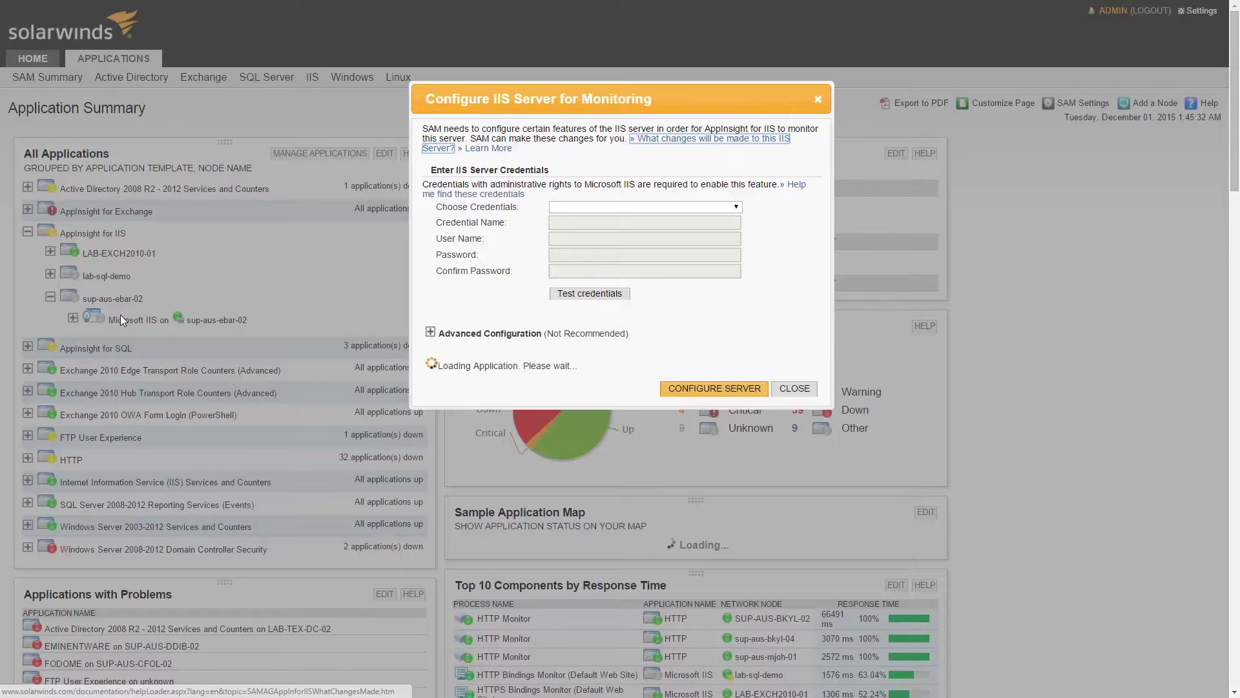
# Step: Create a new 'Administrator' credential with its password, test it, and configure the server
pyautogui.click(737, 206)
pyautogui.click(680, 219)
pyautogui.write('A')
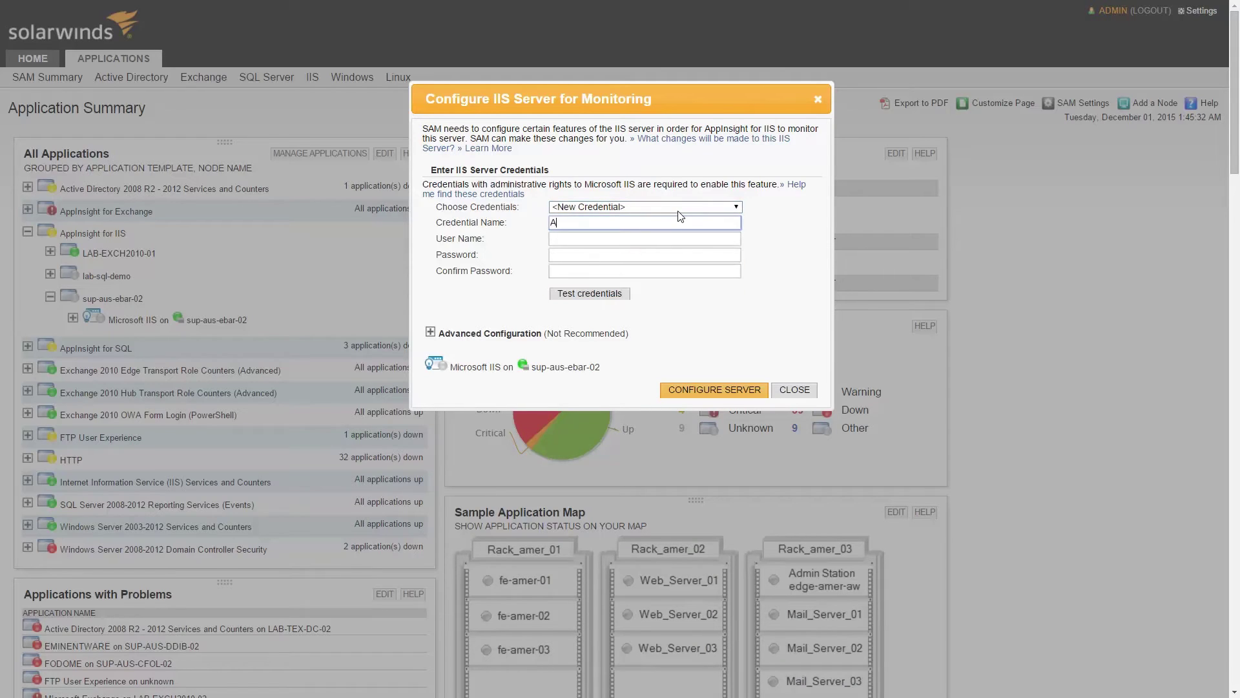
pyautogui.write('dministrator')
pyautogui.press('Tab')
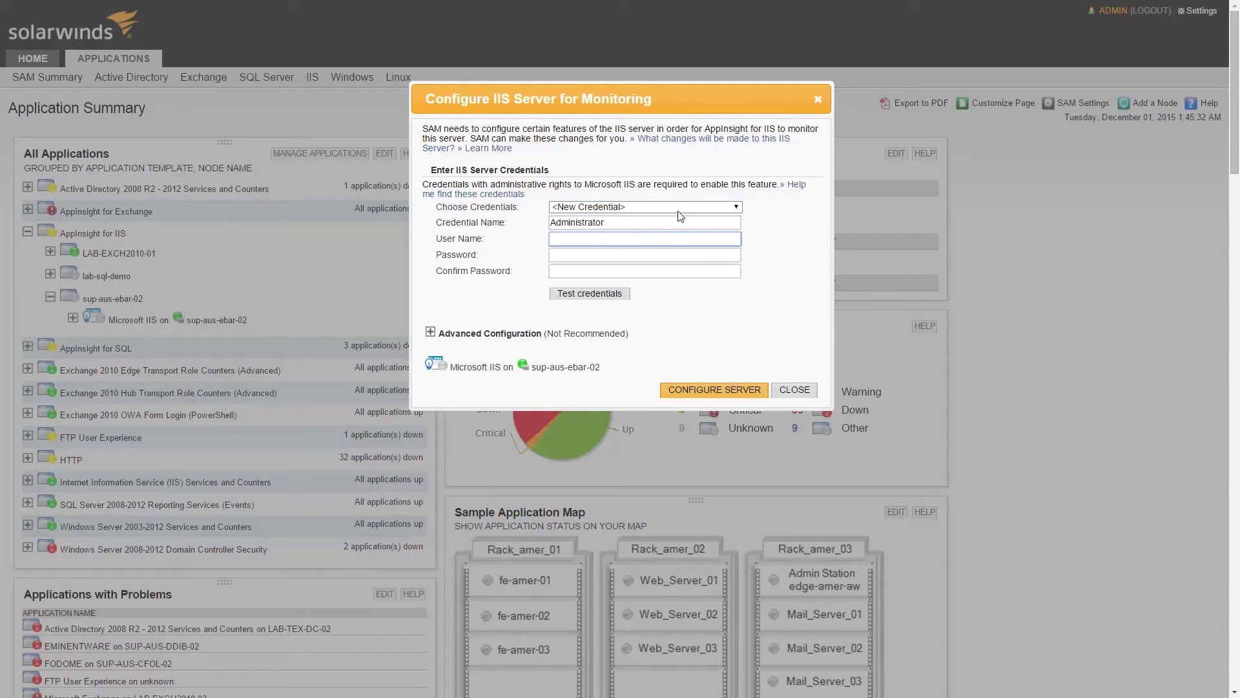
pyautogui.write('Administrator')
pyautogui.press('Tab')
pyautogui.write('•••••')
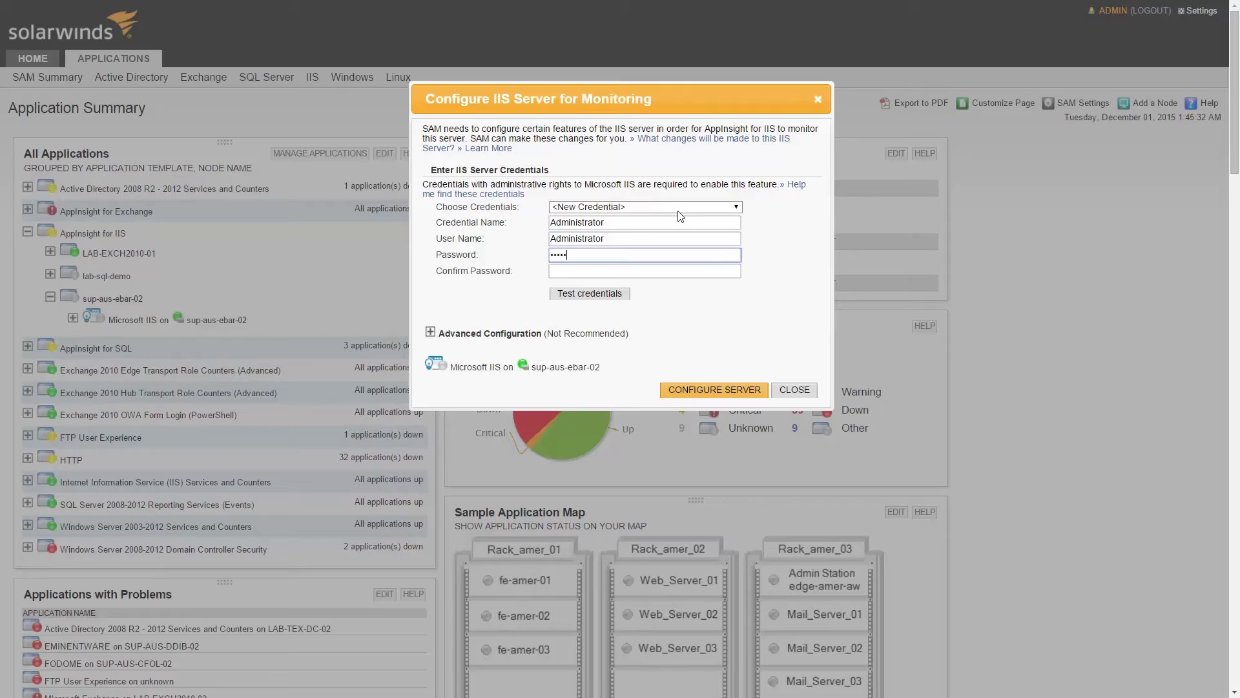
pyautogui.write('••••')
pyautogui.press('Tab')
pyautogui.write('•••••••••')
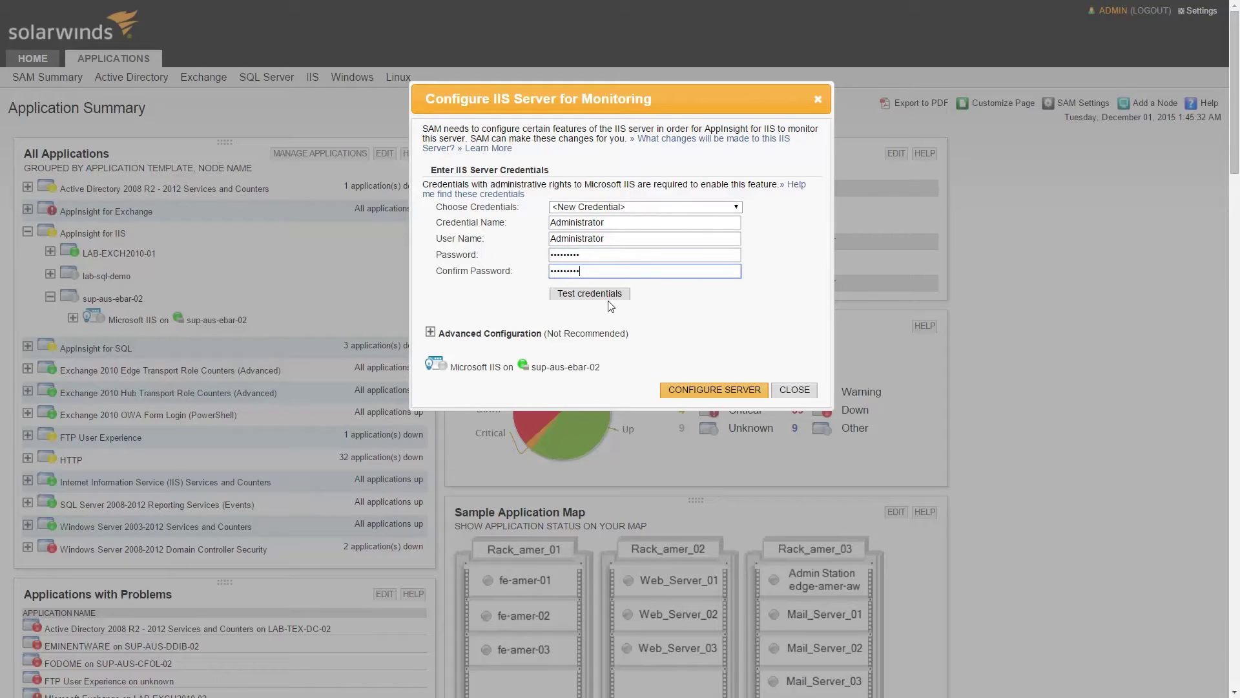
pyautogui.click(609, 295)
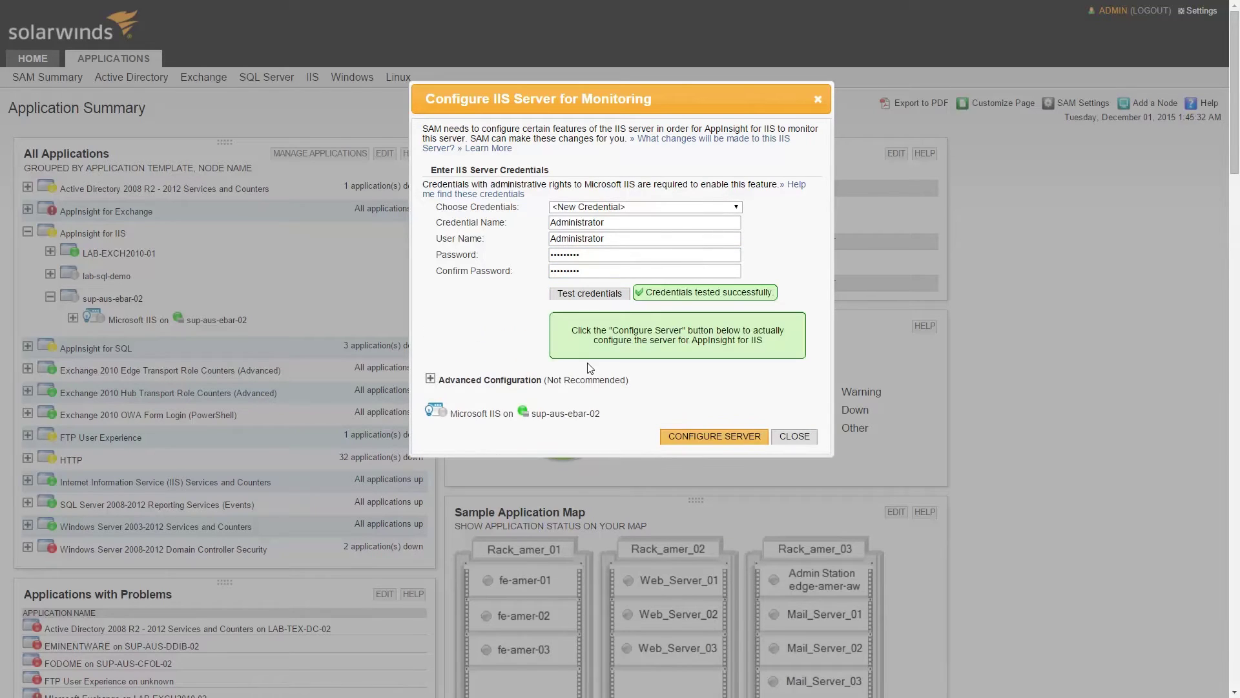
pyautogui.click(712, 436)
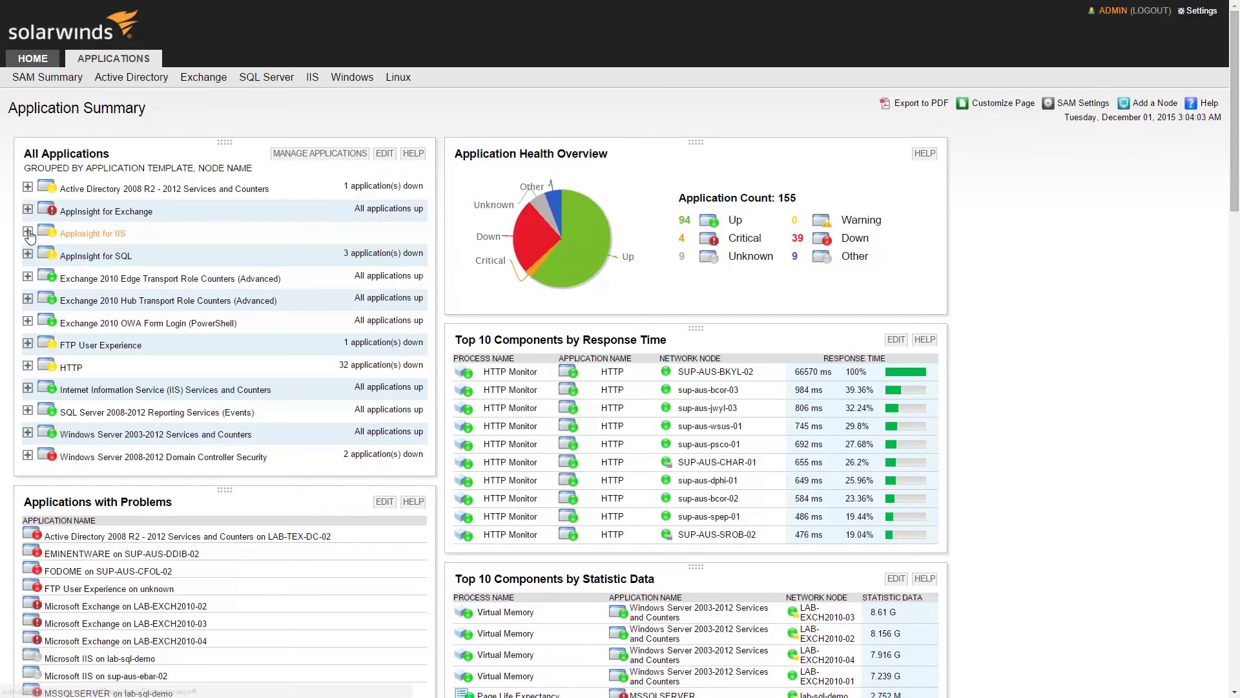
# Step: Open Microsoft IIS on LAB-EXCH2010-01 under AppInsight for IIS and review its sites, pools and charts
pyautogui.click(28, 233)
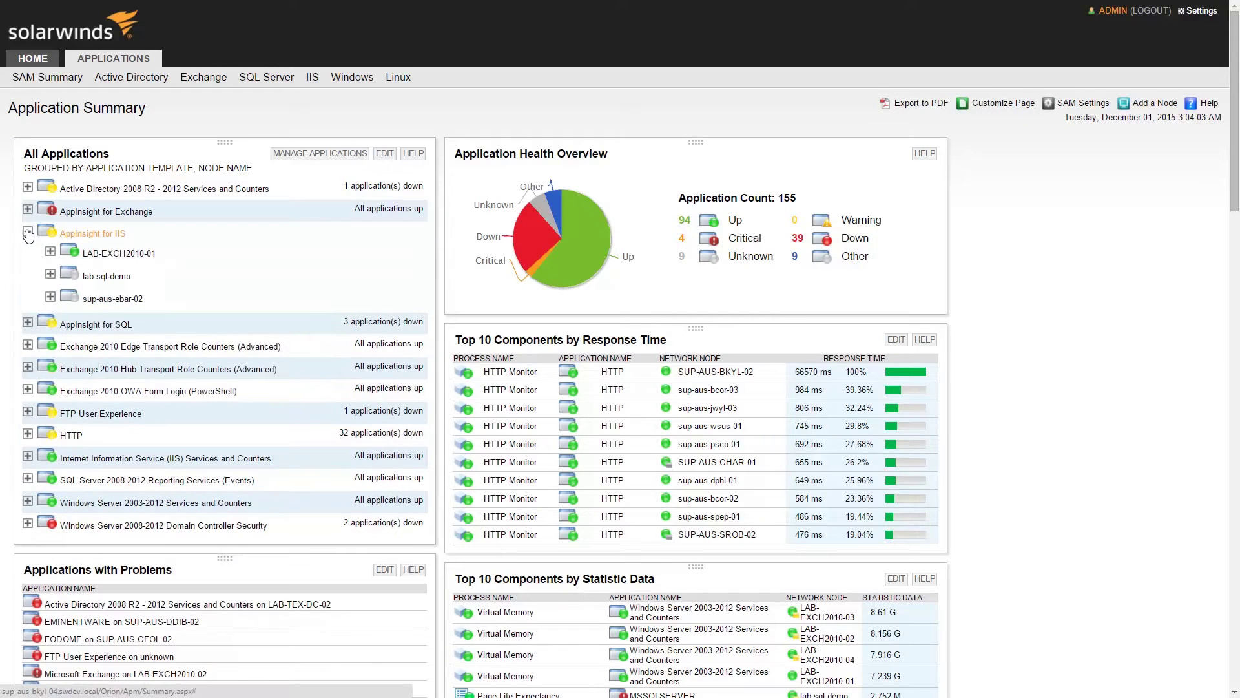
pyautogui.click(50, 252)
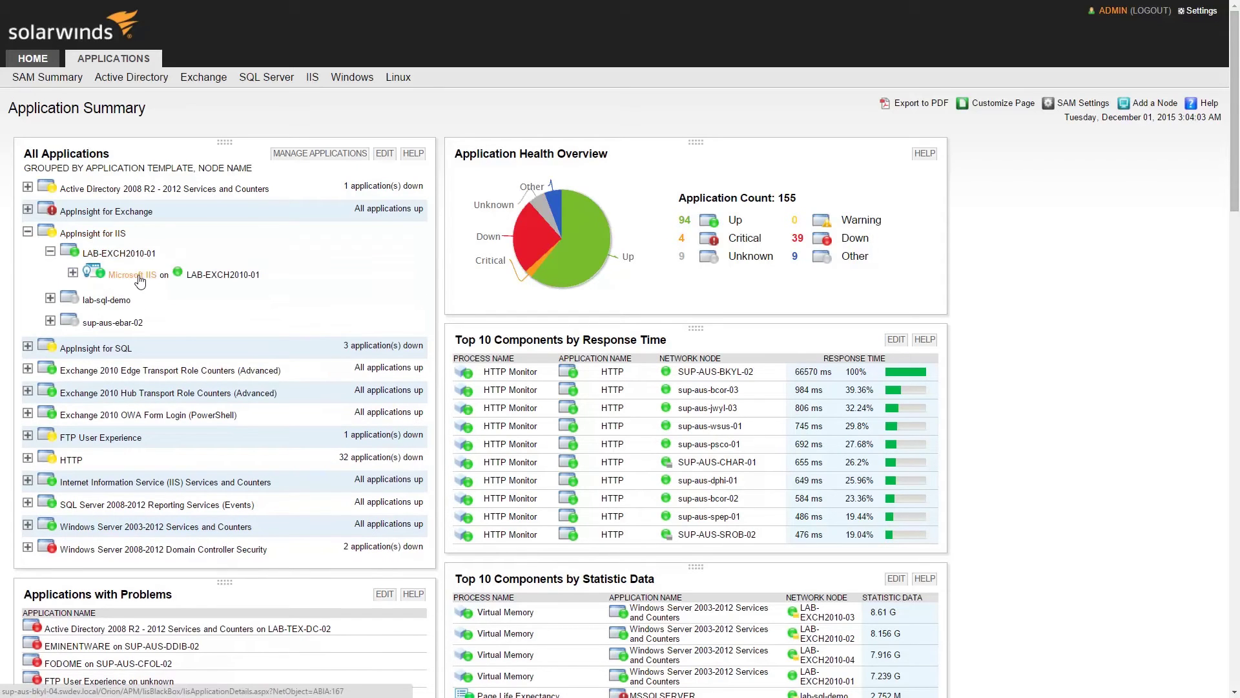
pyautogui.moveTo(140, 283)
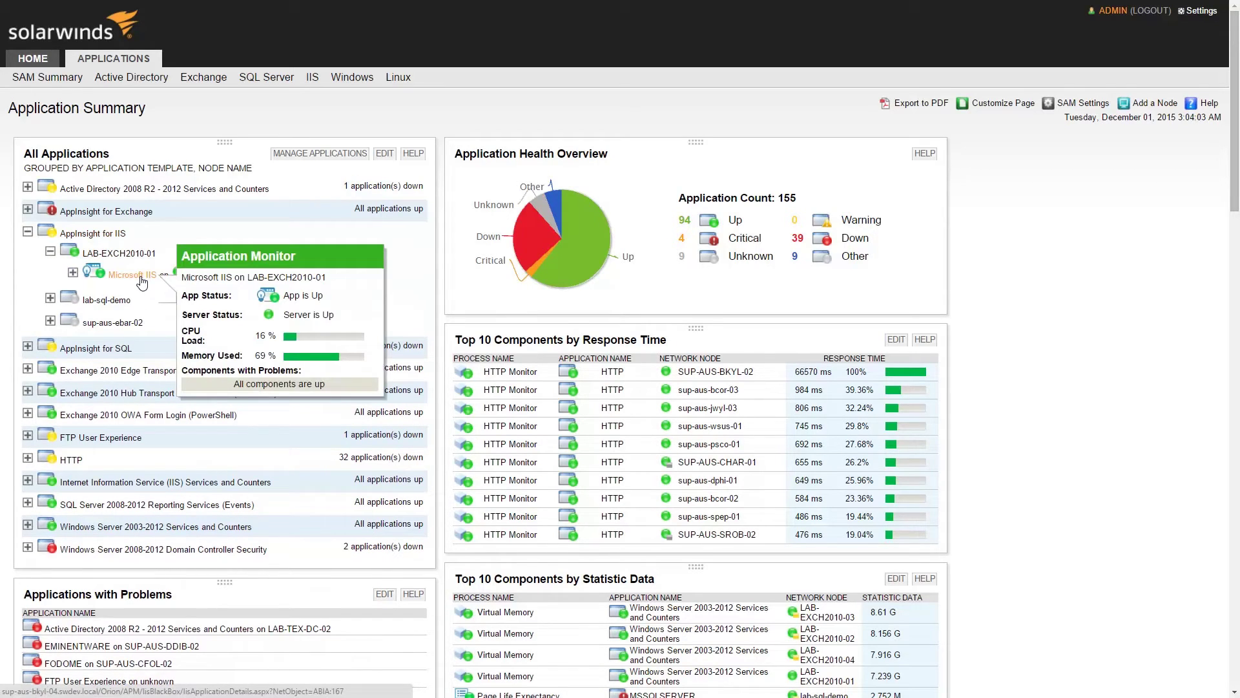
pyautogui.click(141, 282)
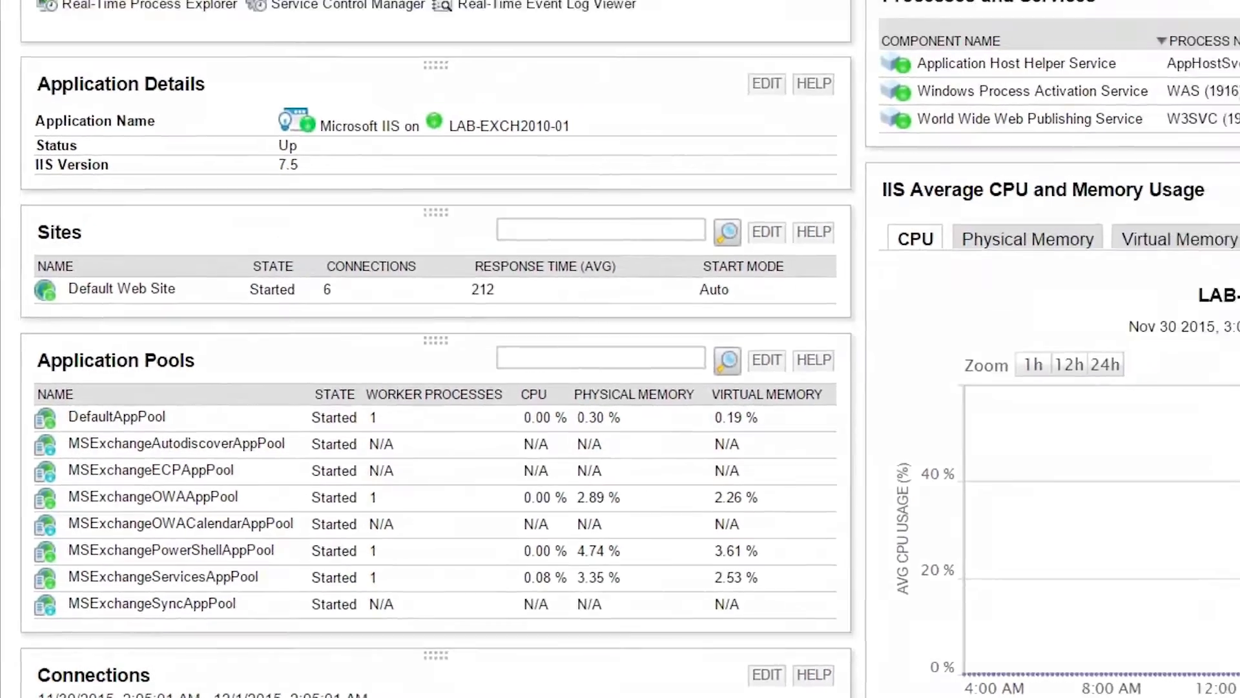
pyautogui.scroll(-5, 1219, 230)
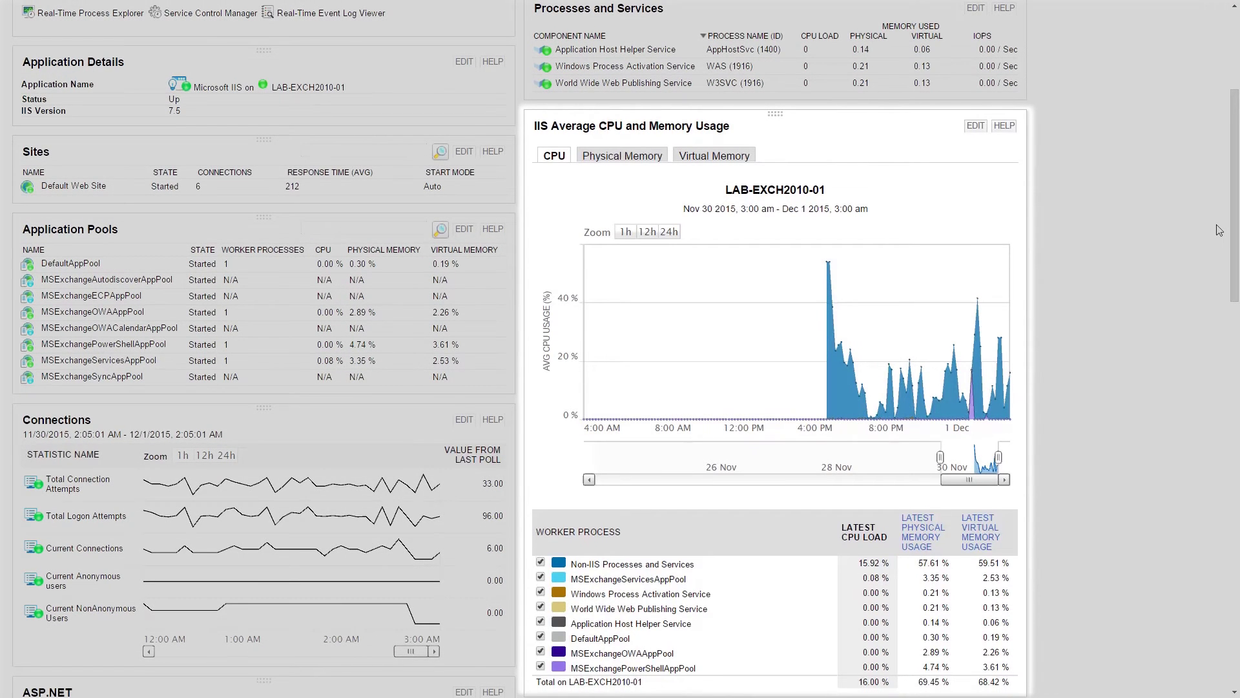
pyautogui.scroll(-4, 1219, 231)
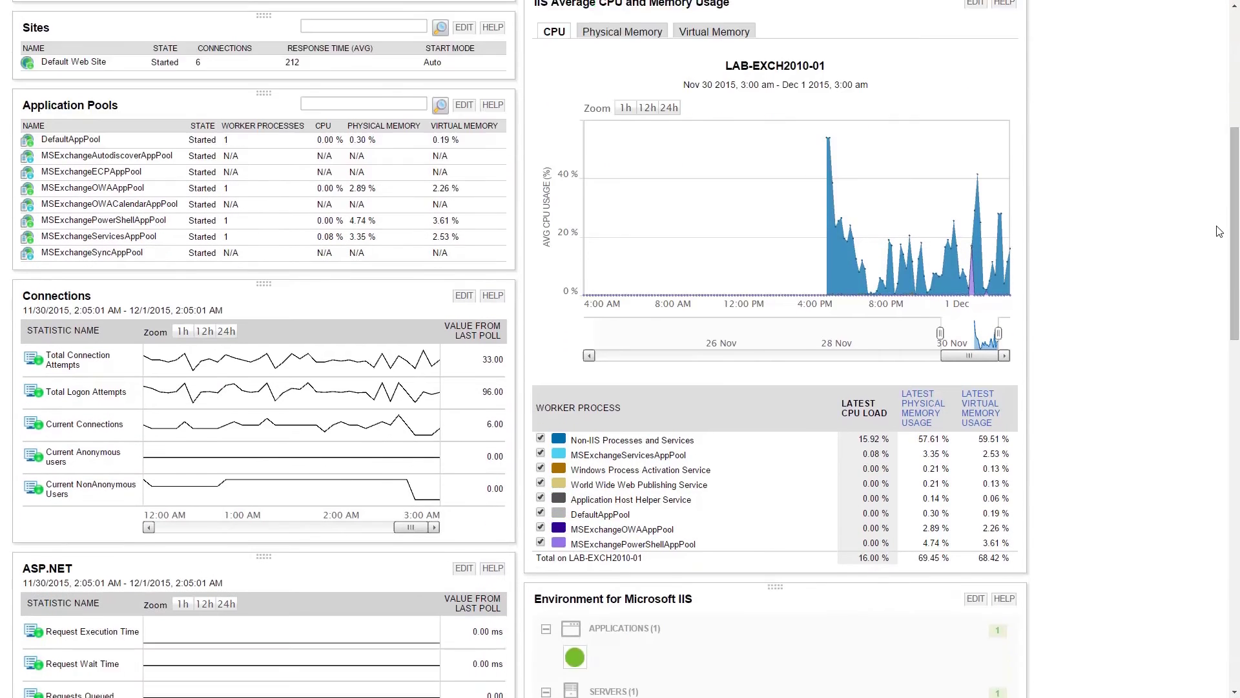
pyautogui.scroll(-12, 1219, 234)
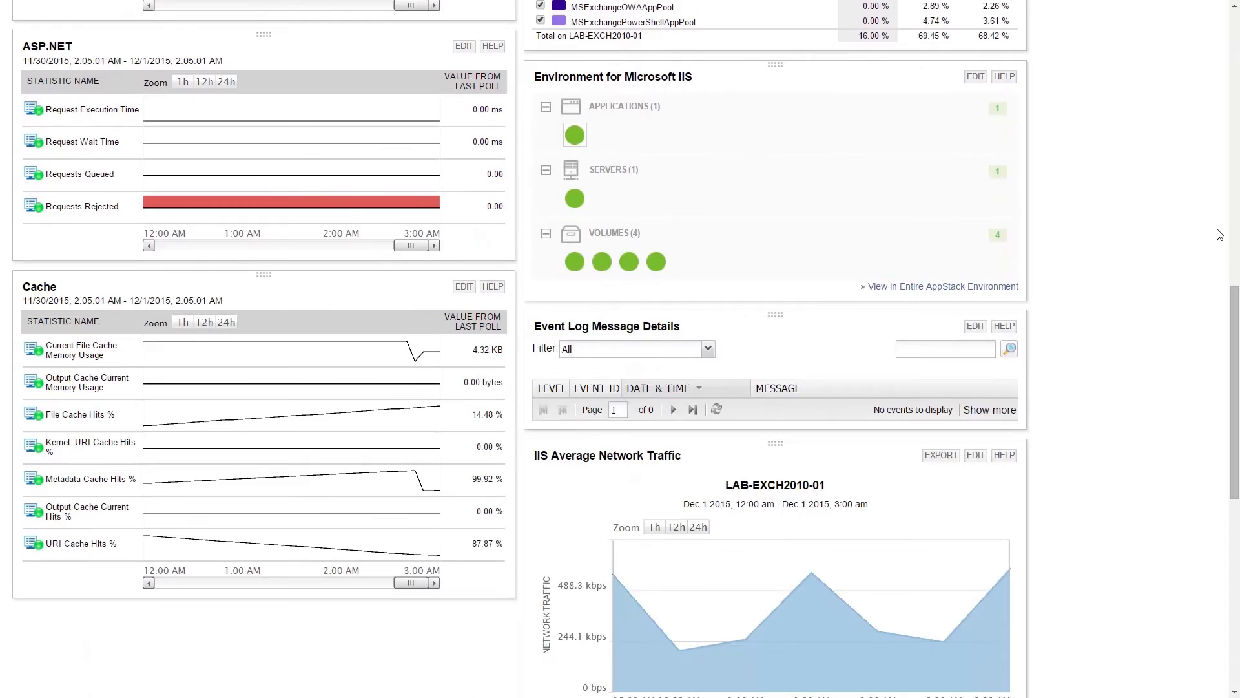
pyautogui.scroll(16, 1213, 261)
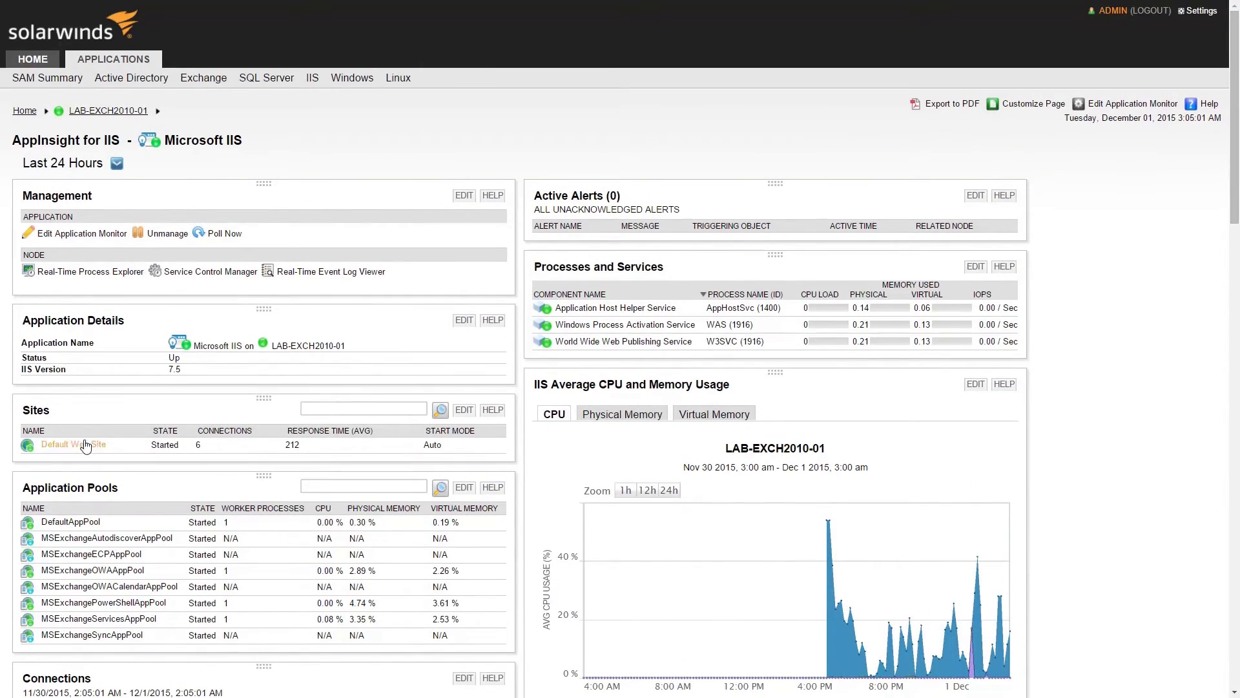
# Step: Open the Default Web Site details, then its Current Connections performance counter
pyautogui.click(86, 445)
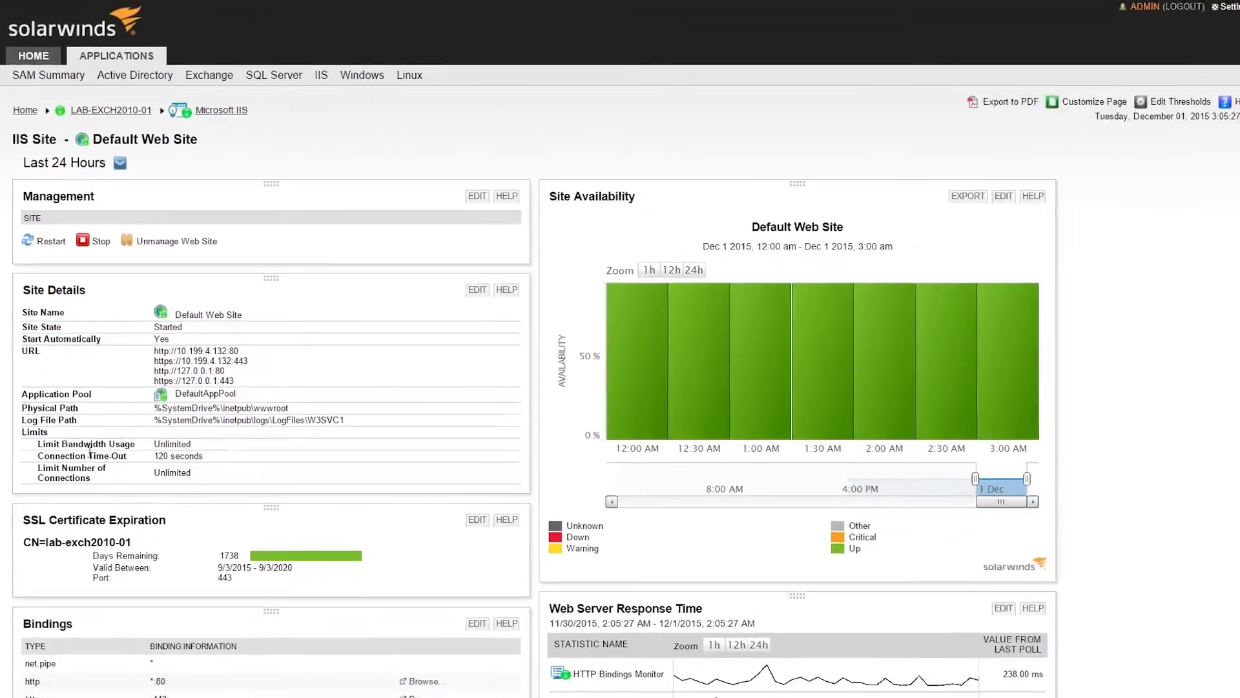
pyautogui.scroll(-7, 63, 472)
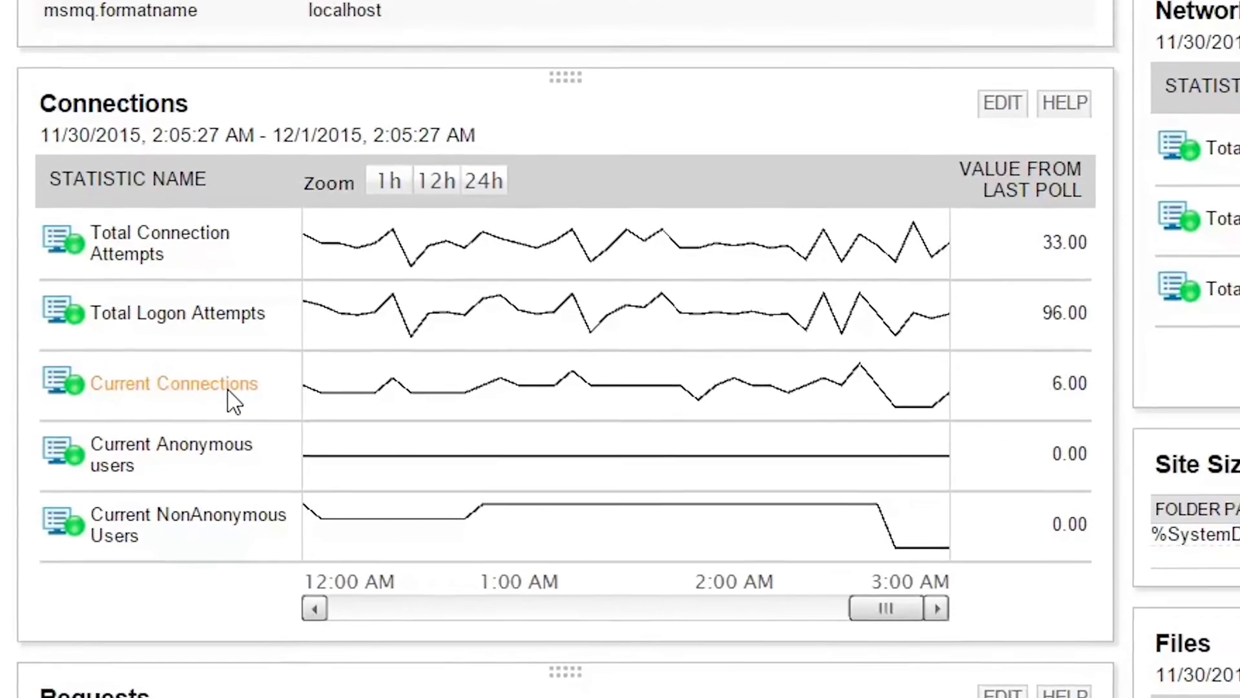
pyautogui.click(231, 387)
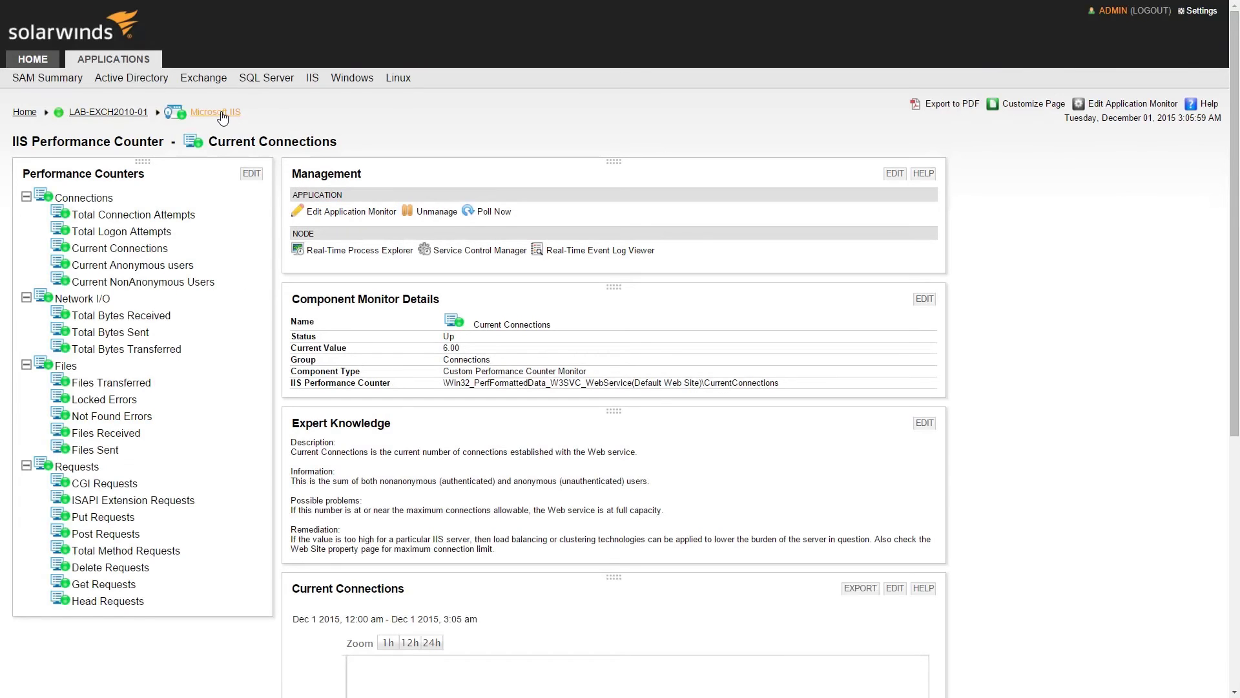
pyautogui.moveTo(223, 117)
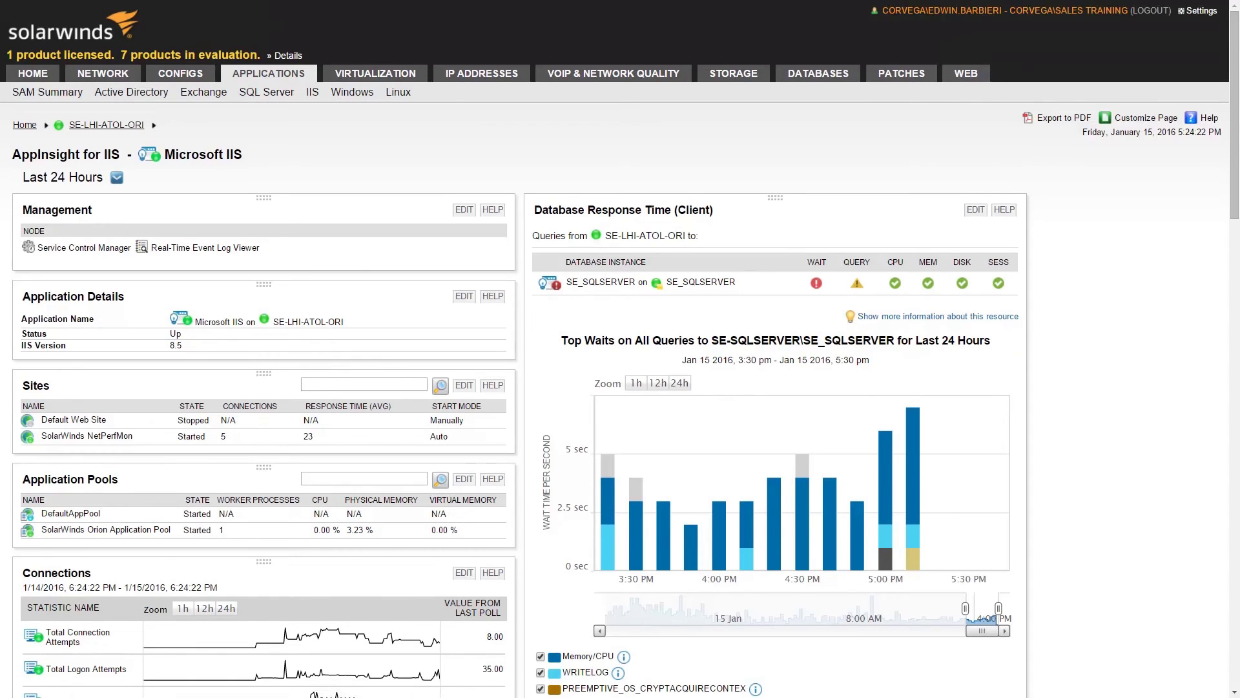
# Step: Open the SolarWinds Orion Application Pool details and scroll to its worker process and cache statistics
pyautogui.click(103, 530)
pyautogui.moveTo(1234, 101); pyautogui.dragTo(1237, 161)
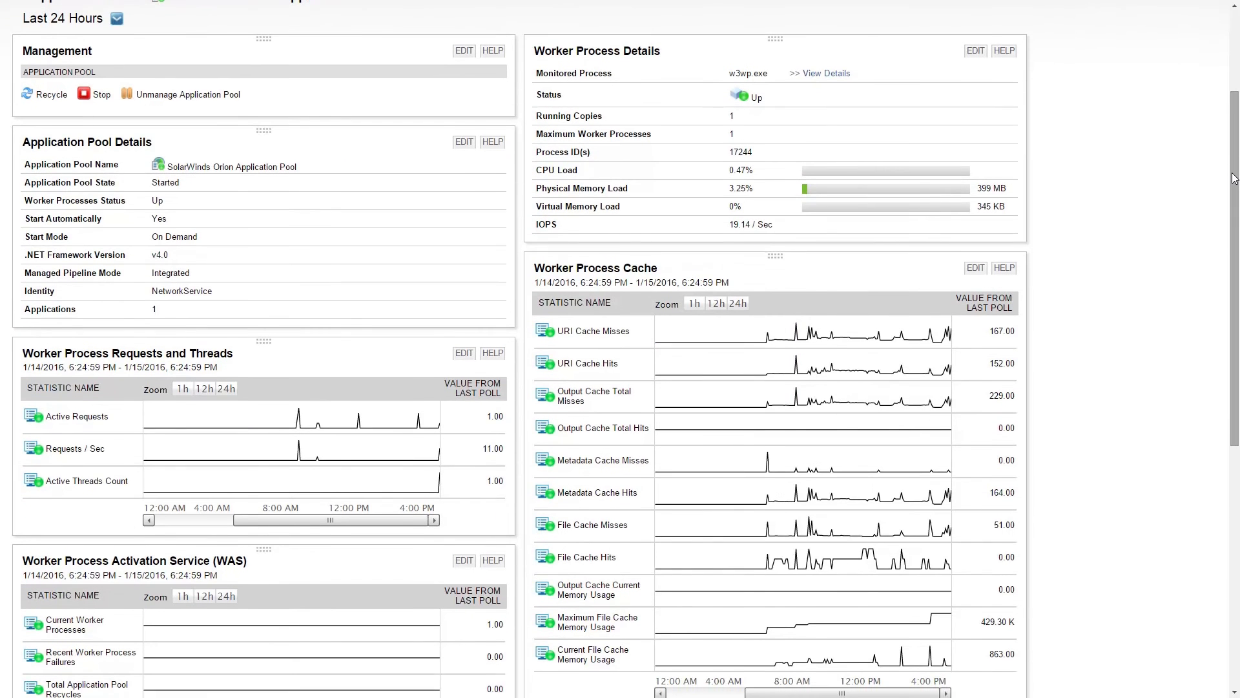